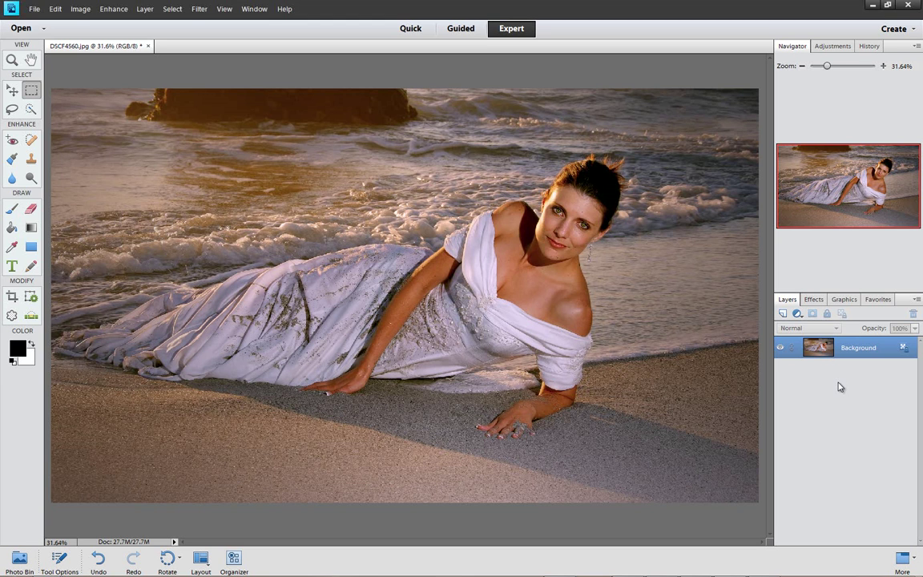
Step: Duplicate the Background layer of the beach photo as Layer 1
key("ctrl+j")
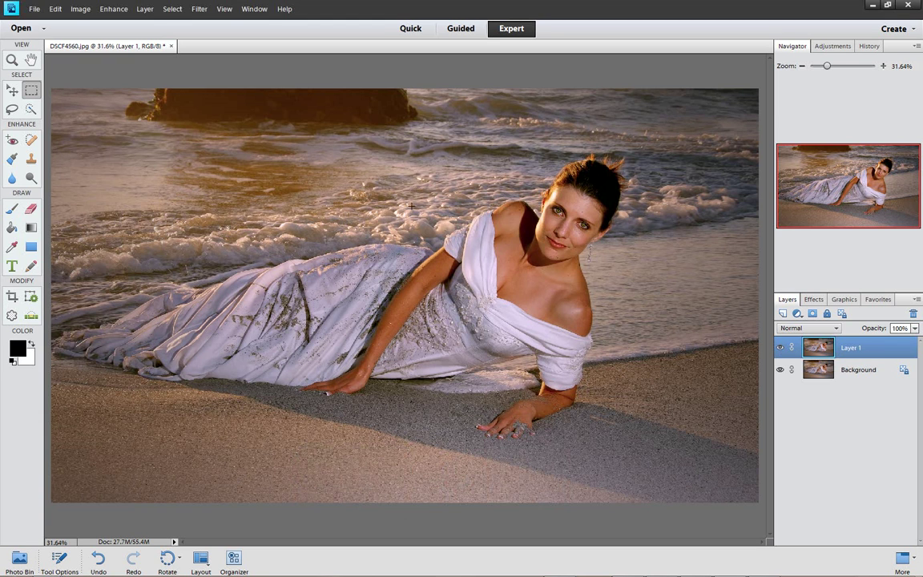
Step: Apply Filter > Distort > Diffuse Glow to Layer 1 to bring up its settings
left_click(190, 9)
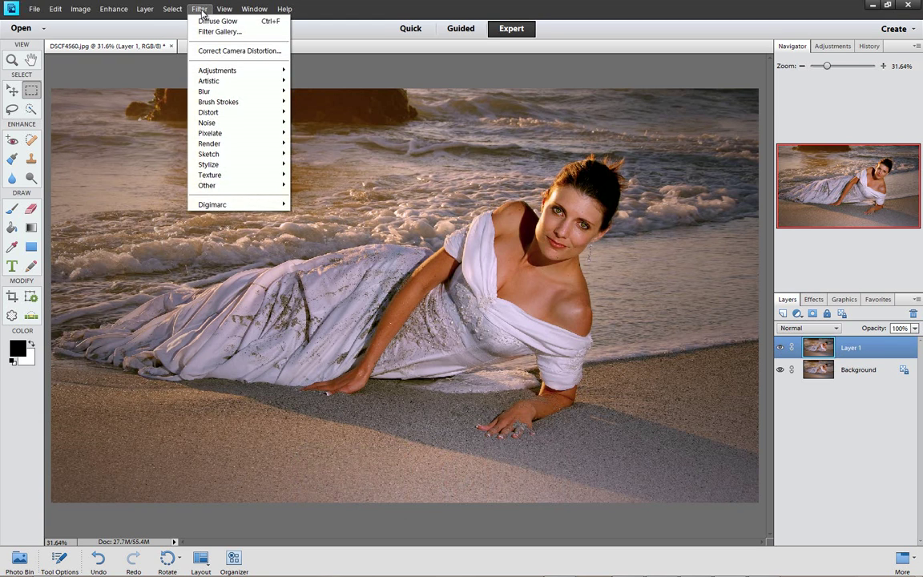
mouse_move(239, 113)
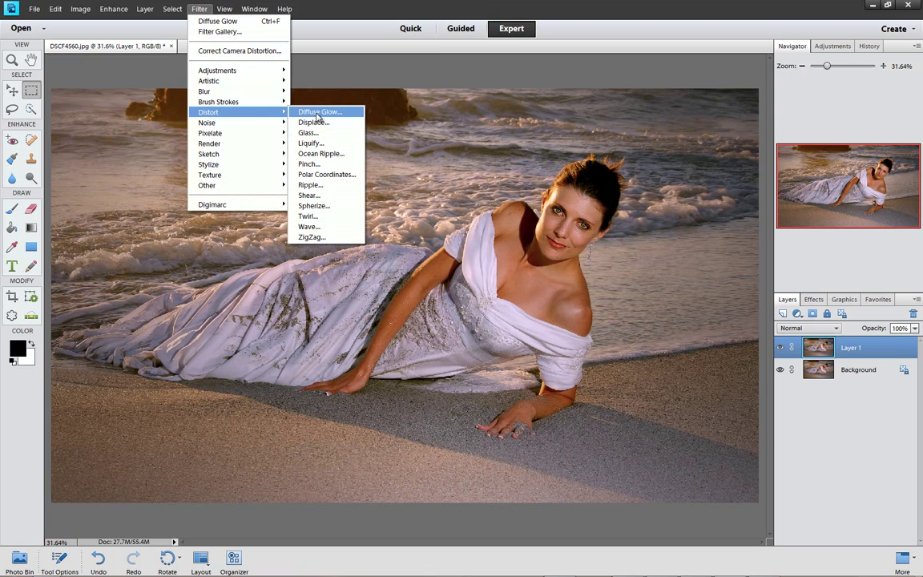
left_click(318, 114)
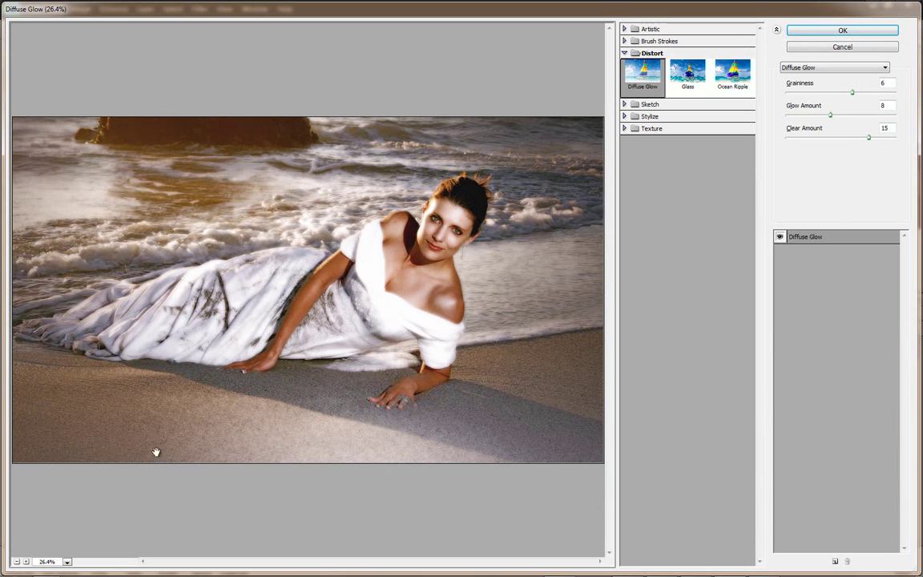
Step: Set Diffuse Glow Graininess to 7 and Glow Amount to 10, previewing the bride at 50%
left_click(25, 562)
left_click(25, 562)
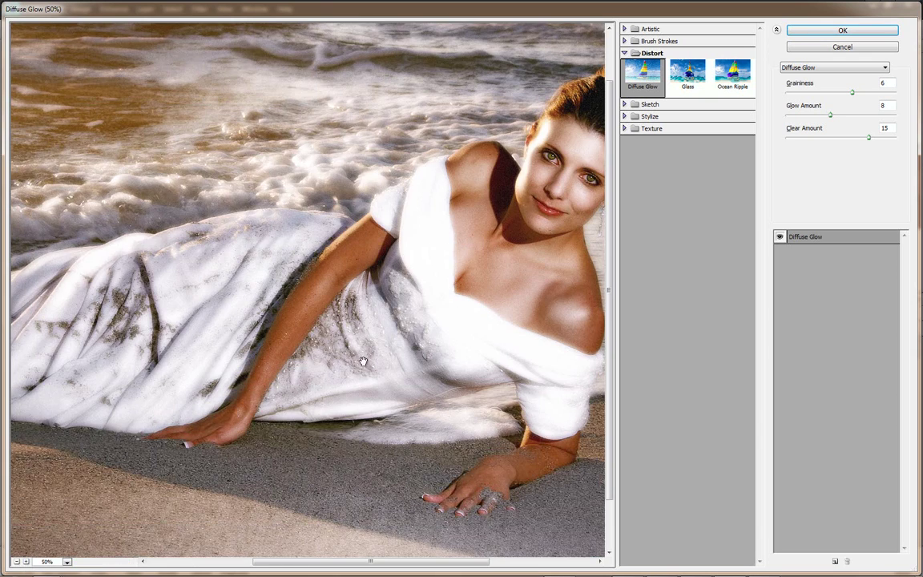
left_click_drag(439, 302, 334, 309)
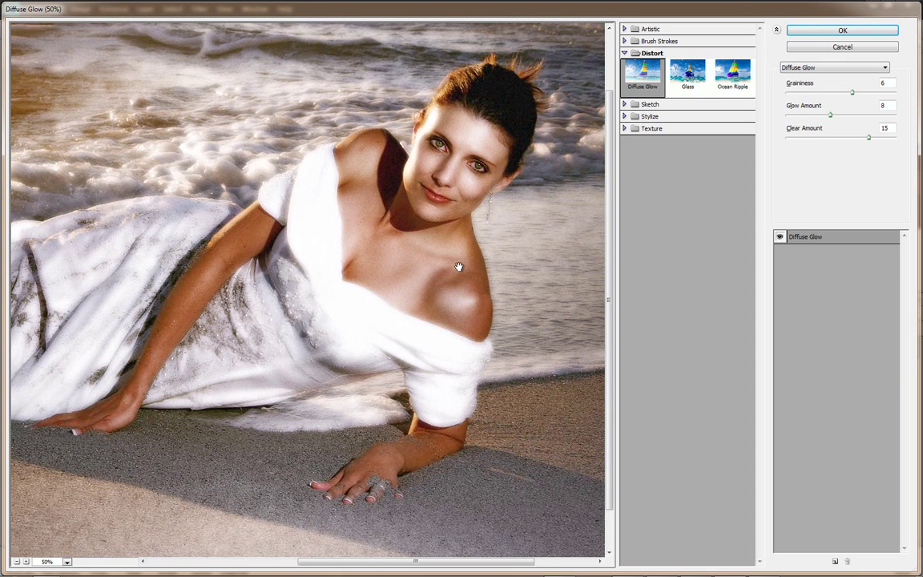
left_click_drag(851, 95, 770, 93)
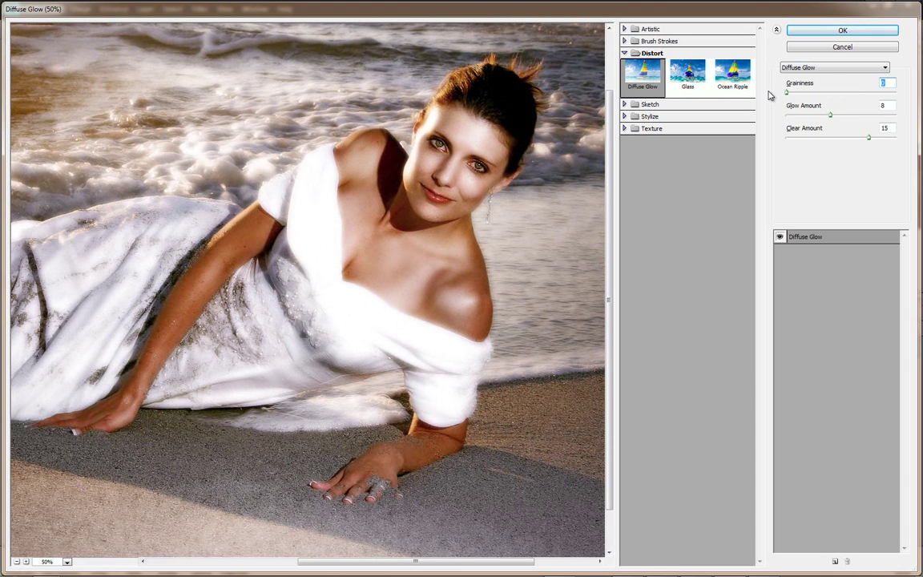
left_click_drag(789, 94, 889, 94)
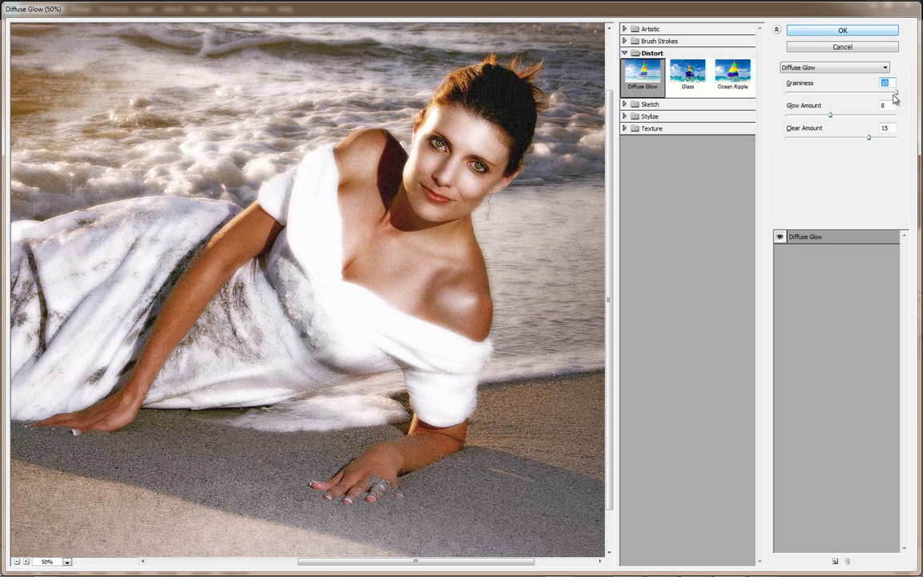
left_click_drag(897, 95, 869, 95)
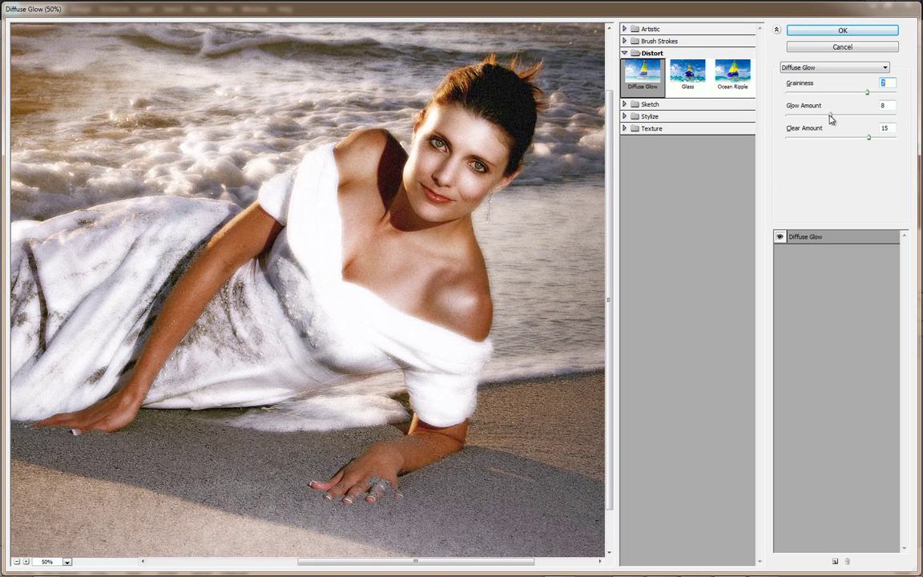
left_click_drag(830, 115, 785, 118)
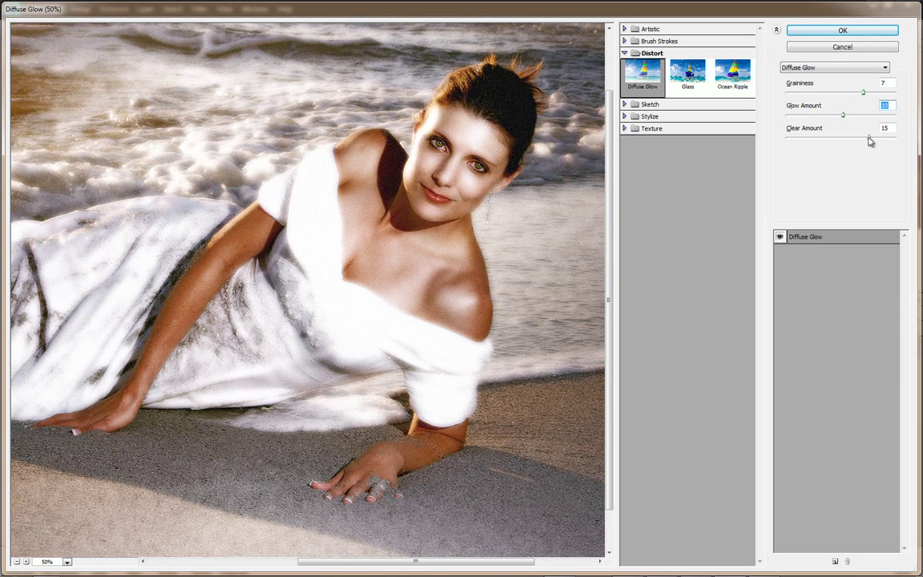
Step: Return Clear Amount to 15 and apply the Diffuse Glow filter to Layer 1
left_click_drag(869, 138, 778, 140)
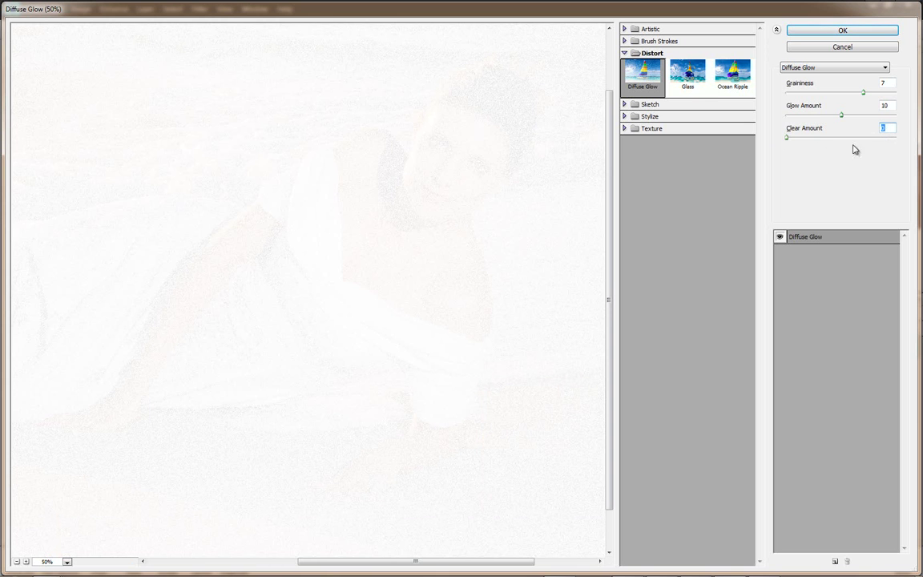
left_click_drag(790, 138, 906, 140)
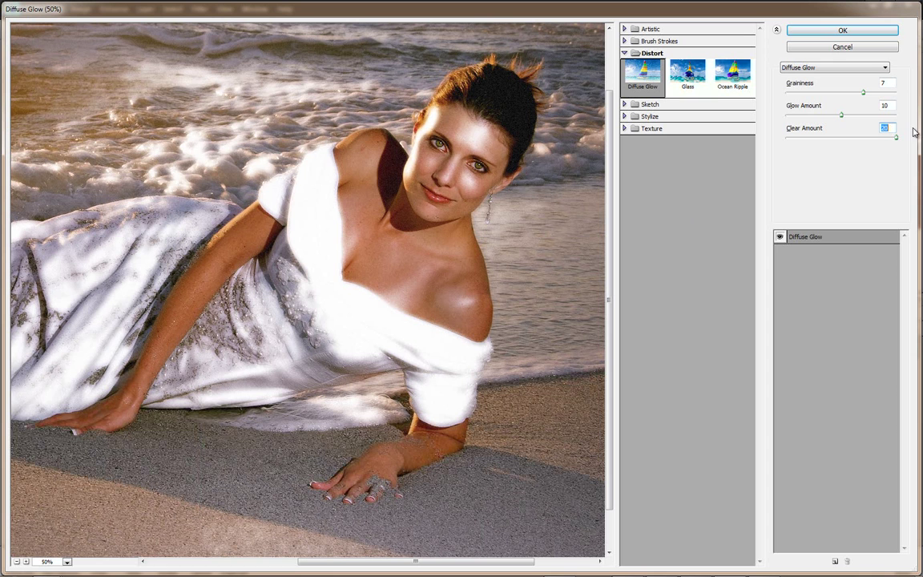
left_click(890, 141)
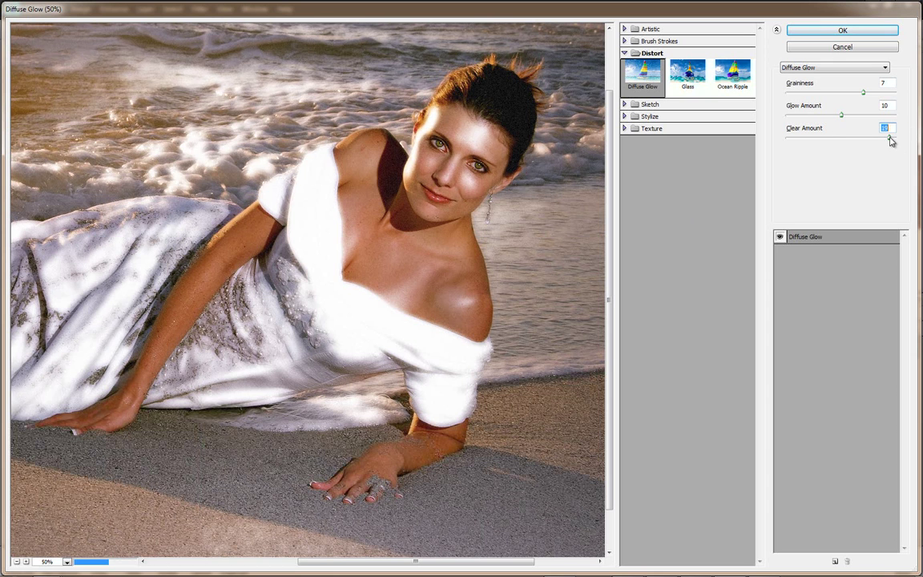
left_click_drag(891, 141, 858, 140)
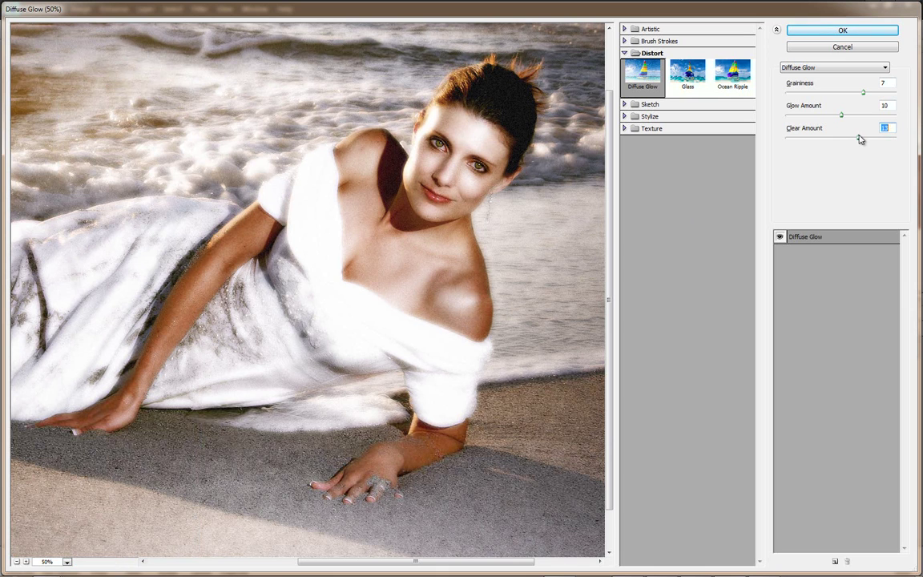
left_click_drag(860, 140, 864, 139)
left_click(842, 30)
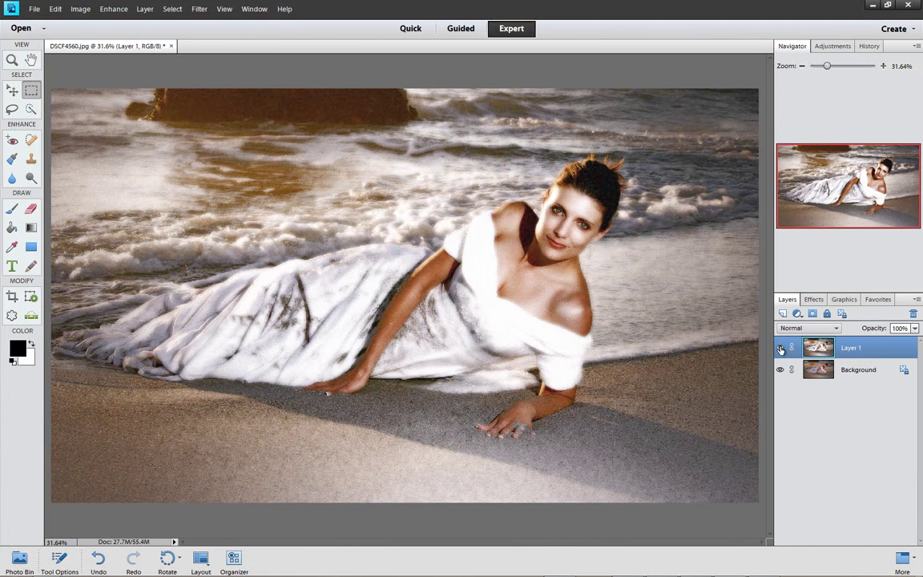
left_click(780, 348)
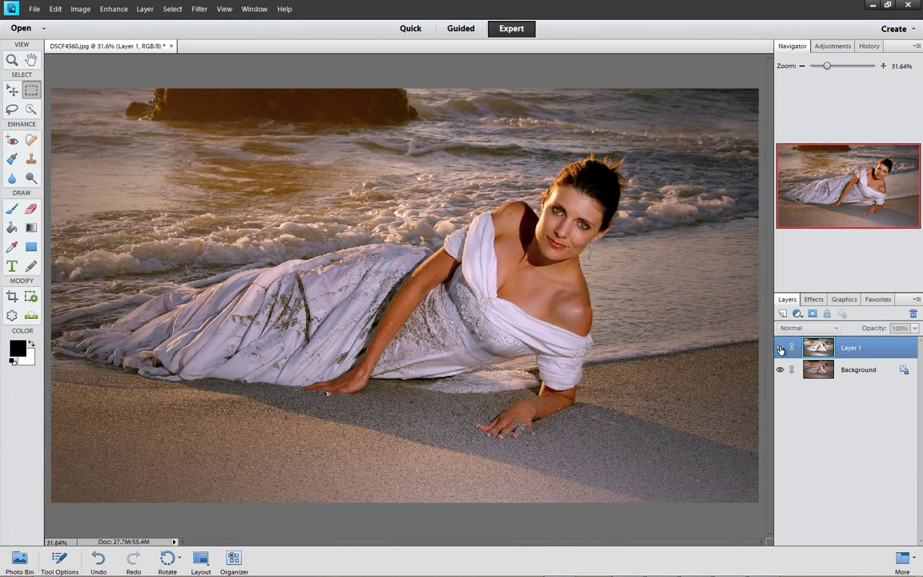
left_click(780, 348)
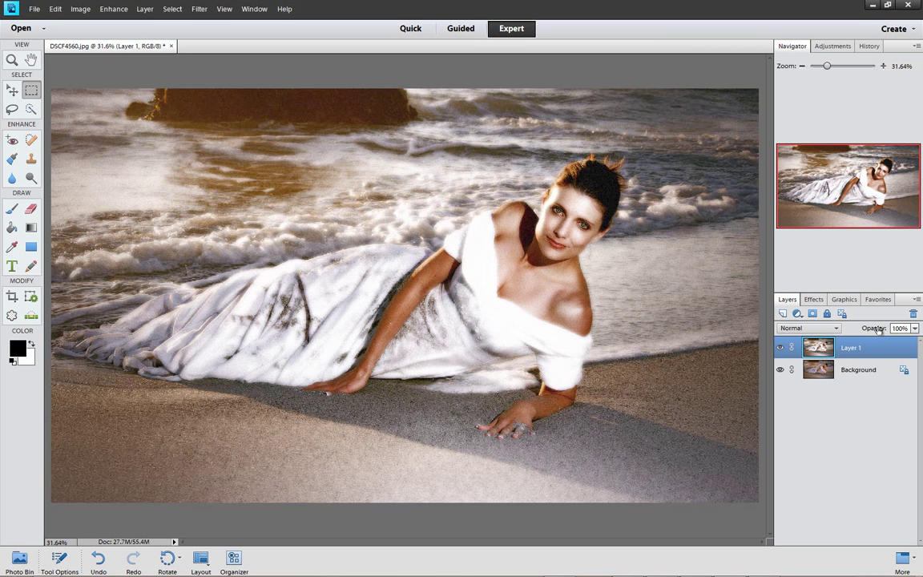
Step: Lower Layer 1's opacity to 58%, hiding and showing it to compare with the original
left_click_drag(878, 331, 865, 331)
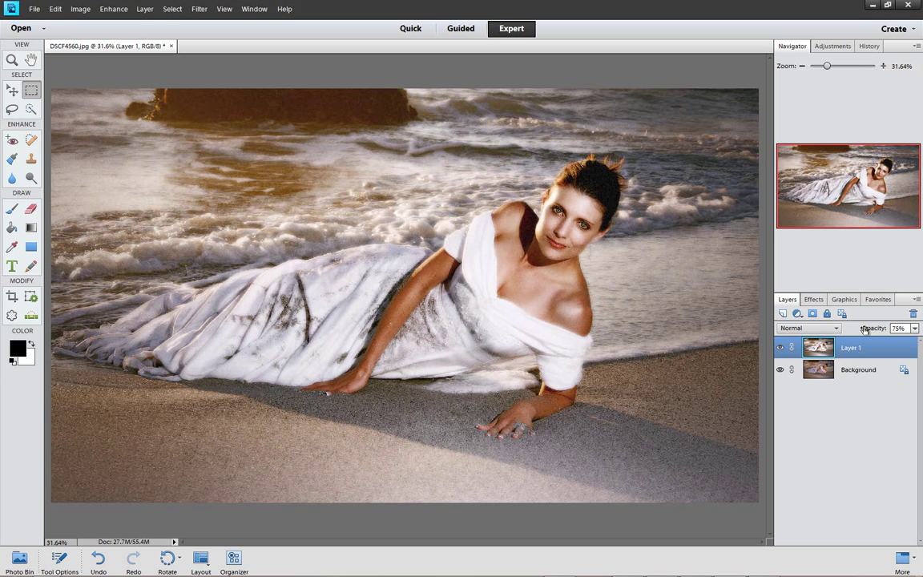
key("ctrl+z")
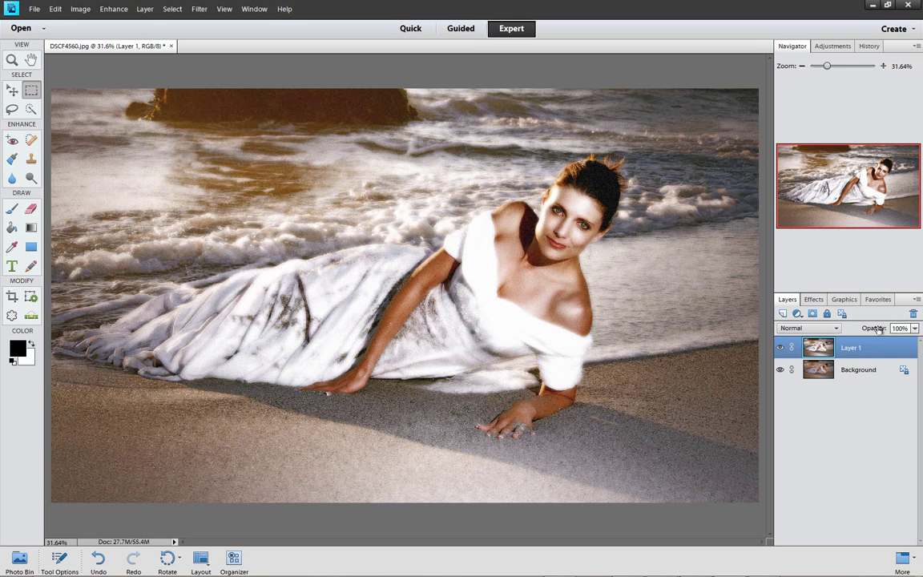
left_click_drag(880, 328, 859, 331)
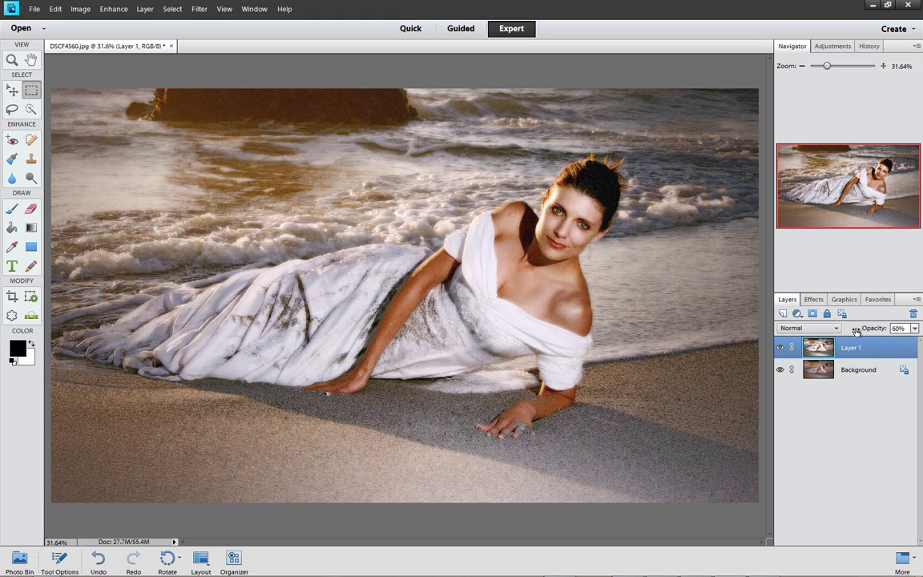
left_click_drag(856, 331, 855, 331)
left_click(779, 350)
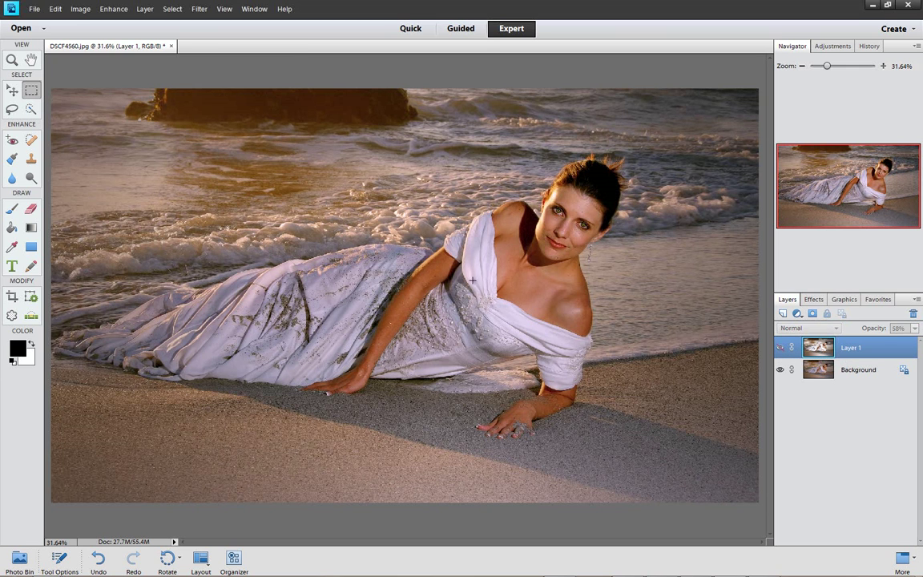
left_click(780, 348)
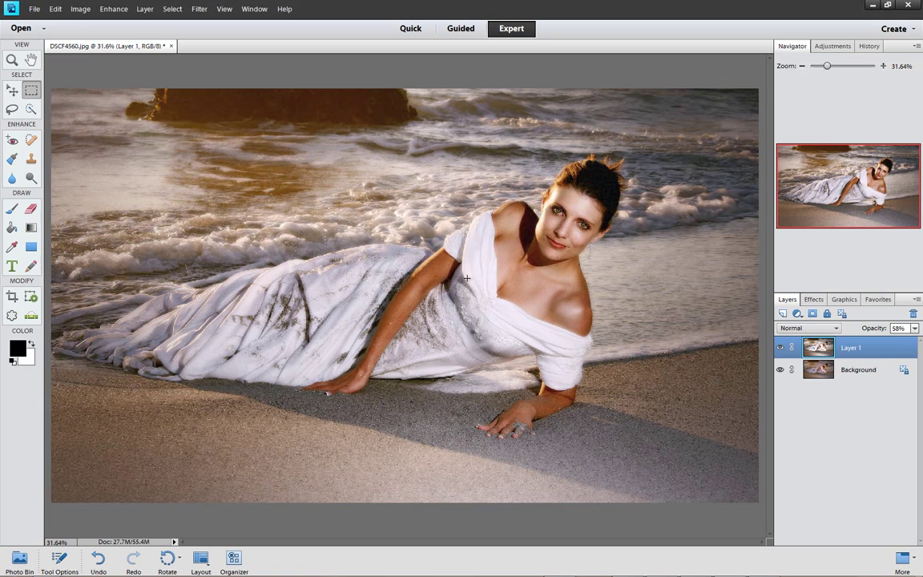
Step: Compare Layer 1 against the original, then reset its opacity to 100%
left_click(779, 348)
left_click(781, 348)
left_click(781, 348)
left_click(781, 349)
left_click(895, 329)
type("100")
key("Return")
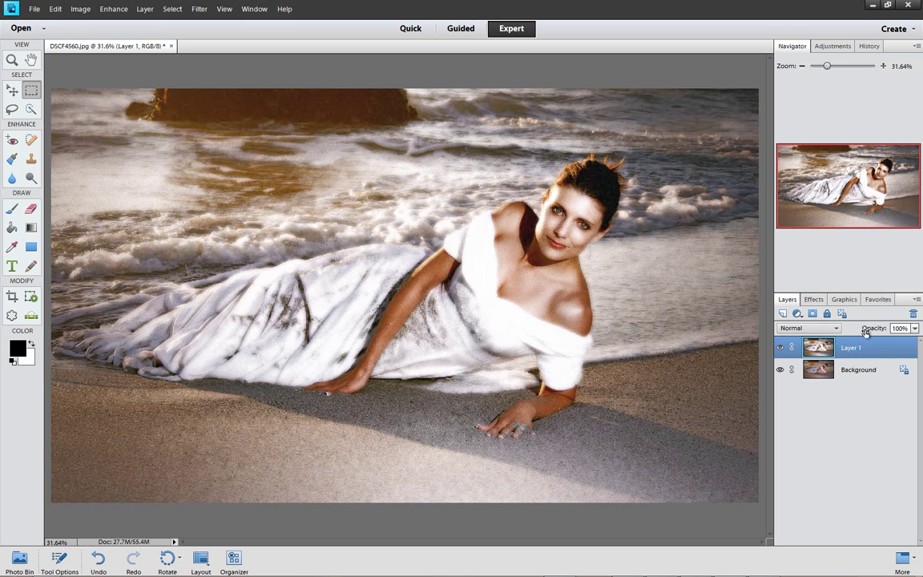
Step: Bring Layer 1's opacity down to 57%, toggling its visibility to compare the glow
left_click_drag(865, 331, 842, 332)
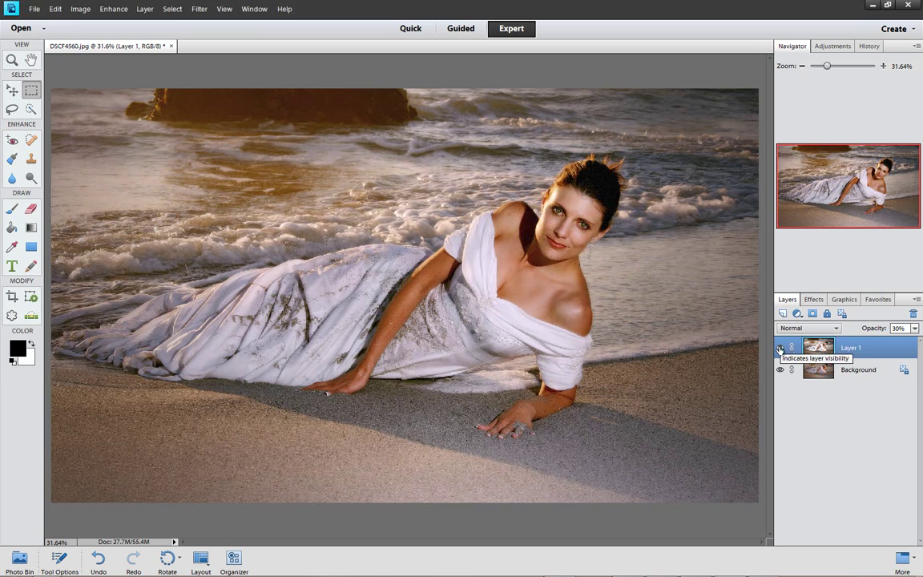
left_click(780, 347)
left_click(779, 348)
left_click(779, 348)
left_click(779, 348)
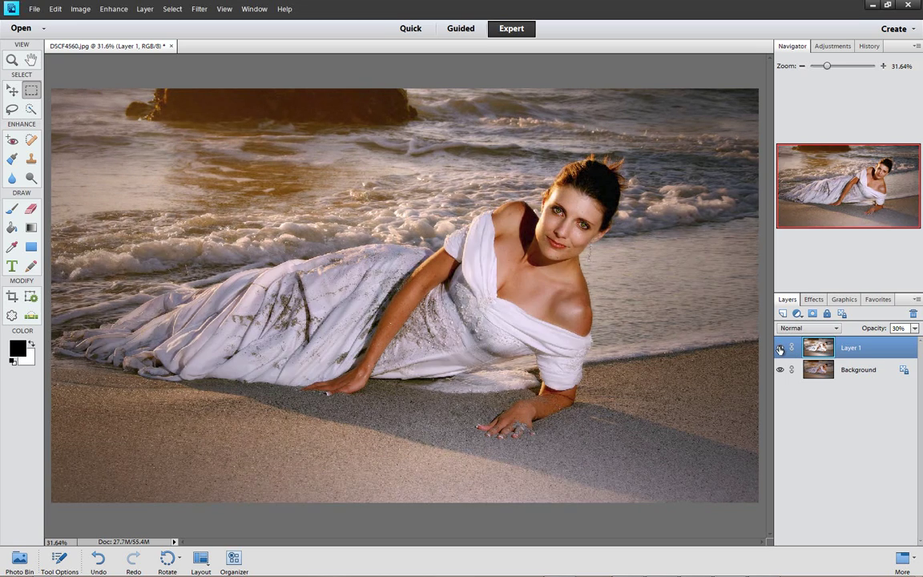
left_click(779, 347)
left_click(780, 348)
left_click(780, 347)
left_click(779, 348)
left_click_drag(863, 327, 884, 331)
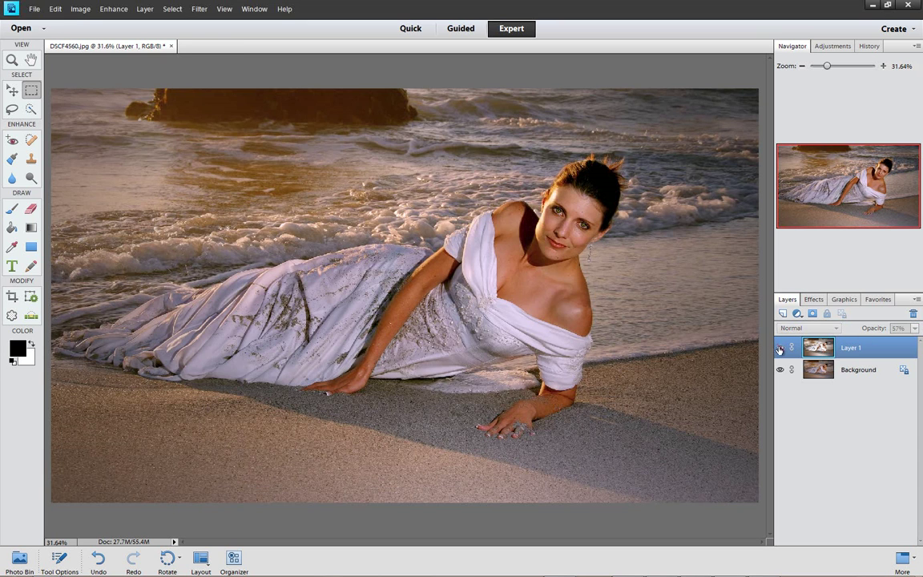
left_click(781, 348)
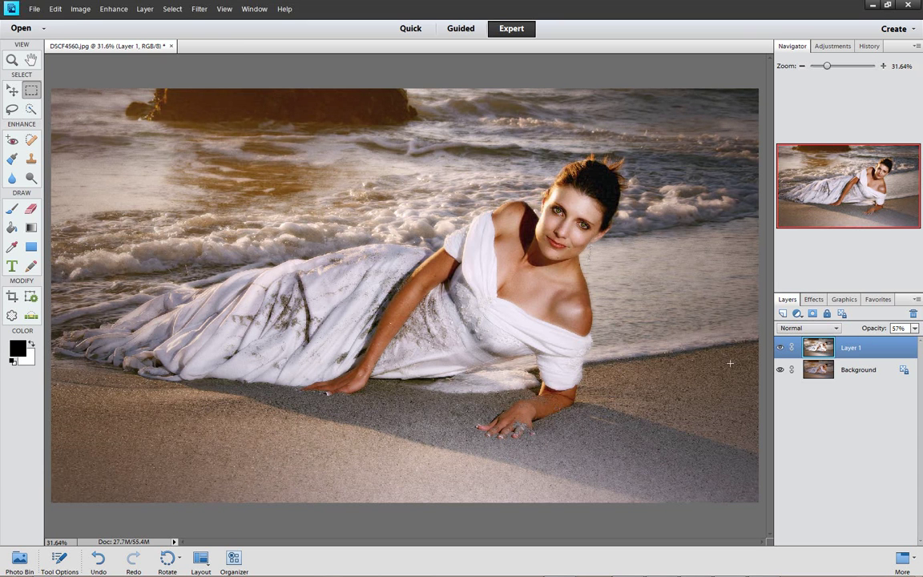